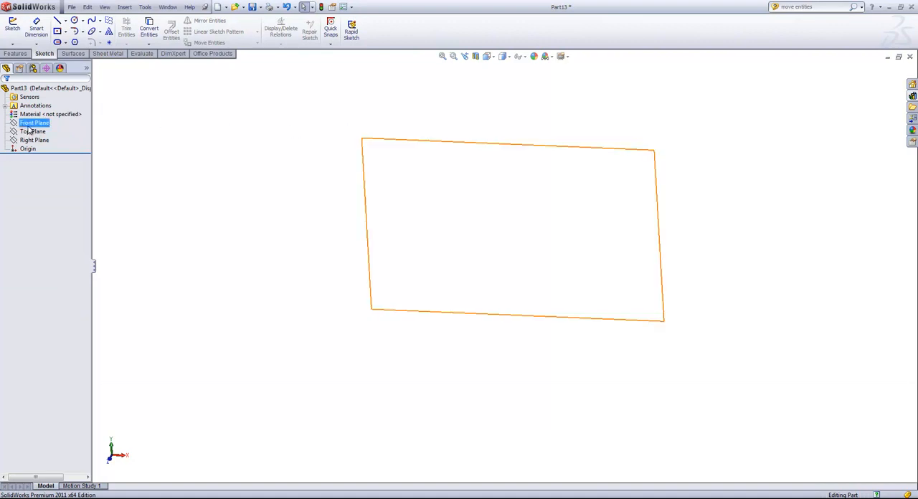
Start a sketch on the Front Plane and draw a circle centred on the origin with a radius of about 1.75 in
{"action": "left_click", "coordinate": [34, 122]}
{"action": "left_click", "coordinate": [13, 29]}
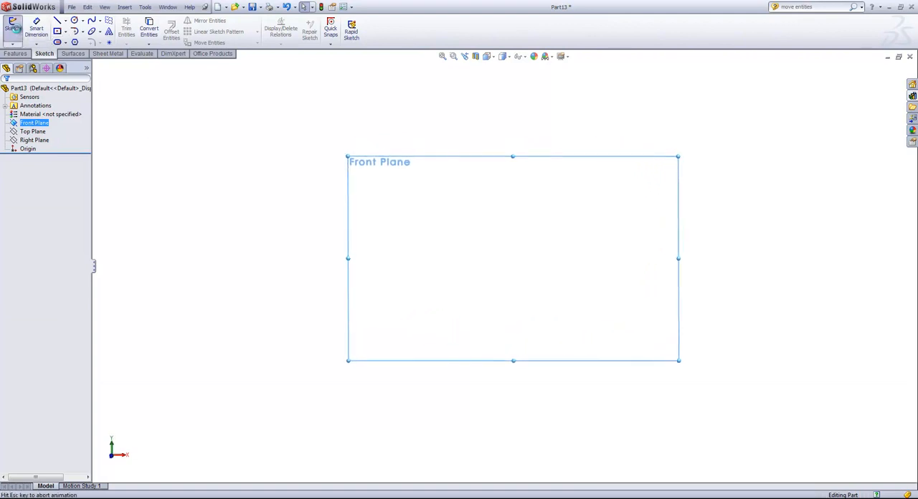
{"action": "left_click", "coordinate": [74, 22]}
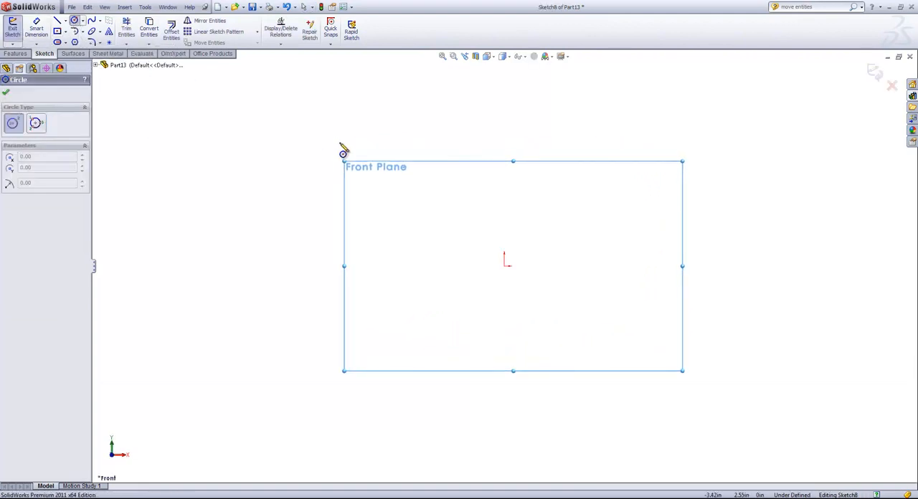
{"action": "left_click", "coordinate": [504, 266]}
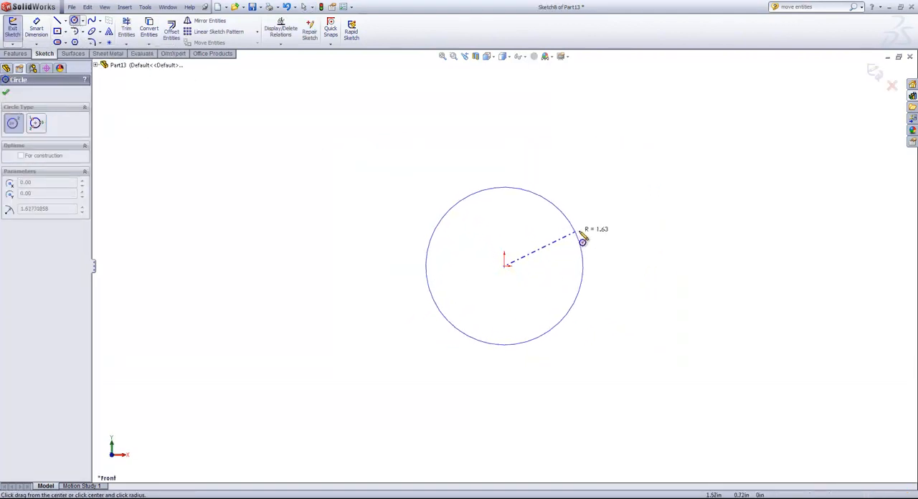
{"action": "left_click", "coordinate": [582, 237]}
Draw two connected perpendicular lines outside the circle's upper right, the second about 1.7 in long running up and to the left
{"action": "key", "text": "s"}
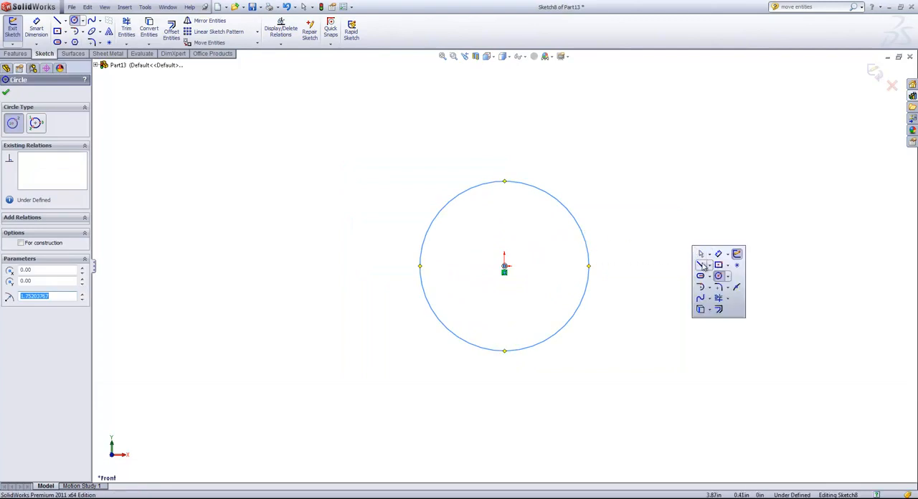
{"action": "left_click", "coordinate": [700, 265]}
{"action": "left_click", "coordinate": [673, 187]}
{"action": "left_click", "coordinate": [614, 213]}
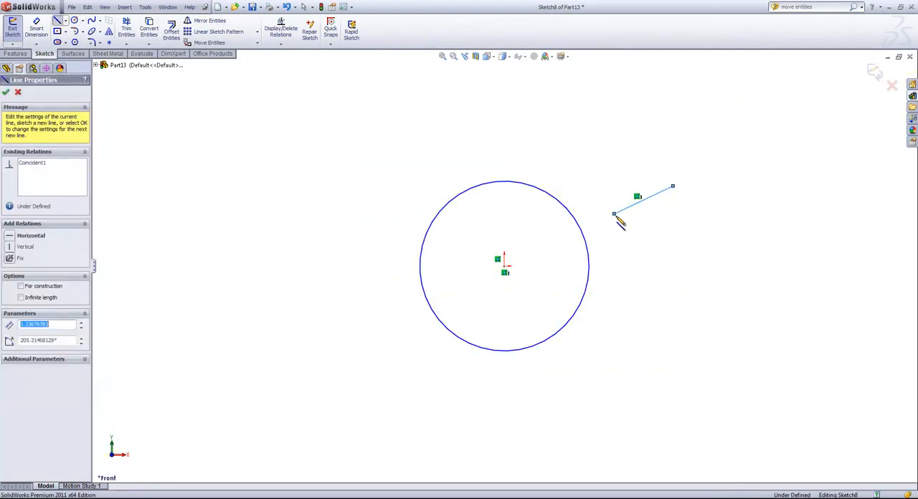
{"action": "double_click", "coordinate": [580, 140]}
{"action": "key", "text": "Escape"}
Draw three separate slanted lines outside the circle: one at its upper left, one above the perpendicular pair and one at its lower right
{"action": "mouse_move", "coordinate": [393, 115]}
{"action": "left_mouse_down"}
{"action": "mouse_move", "coordinate": [503, 149]}
{"action": "mouse_move", "coordinate": [494, 152]}
{"action": "left_mouse_up"}
{"action": "left_click_drag", "start_coordinate": [666, 106], "coordinate": [621, 149]}
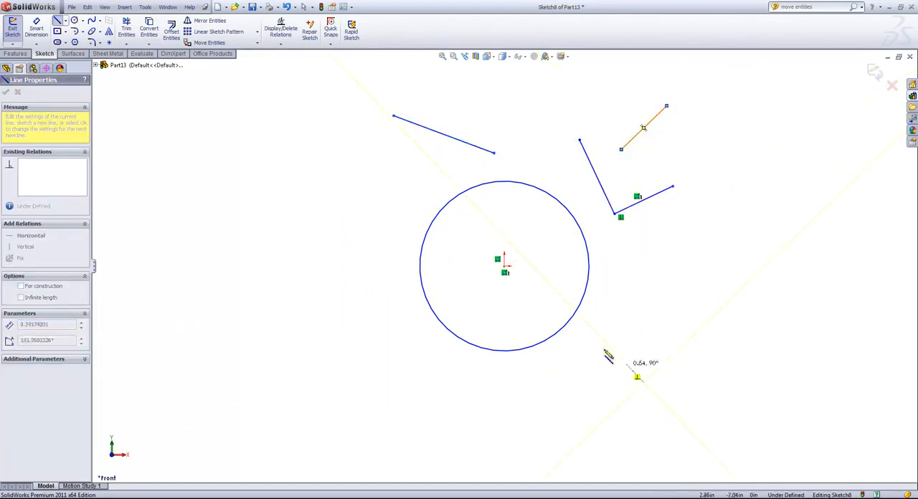
{"action": "left_click_drag", "start_coordinate": [588, 339], "coordinate": [643, 382]}
{"action": "right_click", "coordinate": [715, 288]}
{"action": "left_click", "coordinate": [730, 290]}
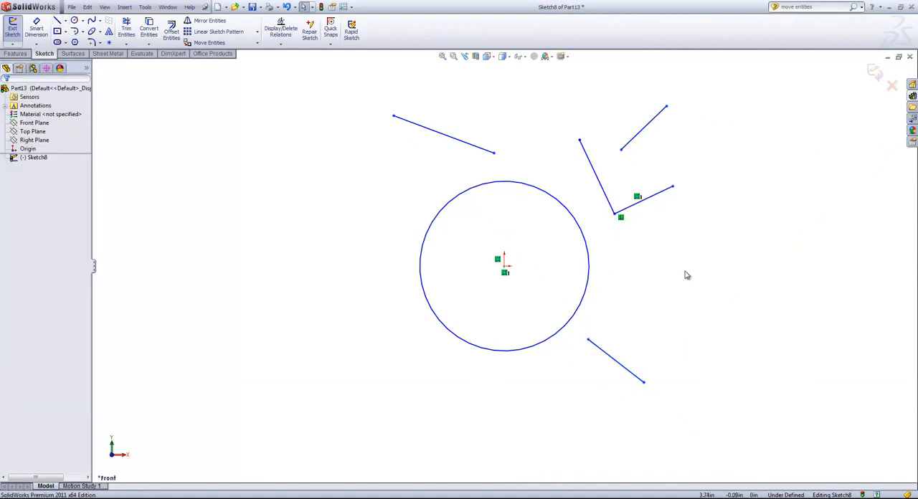
Extend the upper lines to the short perpendicular line, its partner to the circle, and the lower-right line across to the circle's far side
{"action": "left_click", "coordinate": [126, 44]}
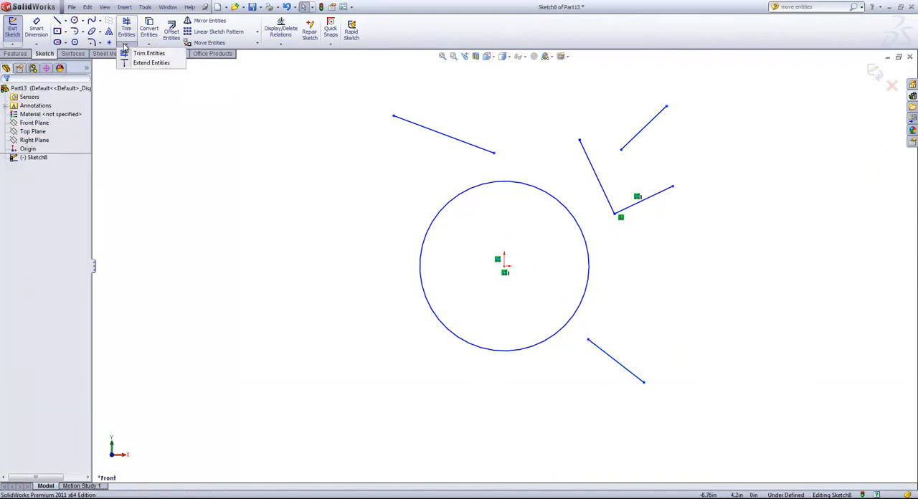
{"action": "left_click", "coordinate": [147, 62]}
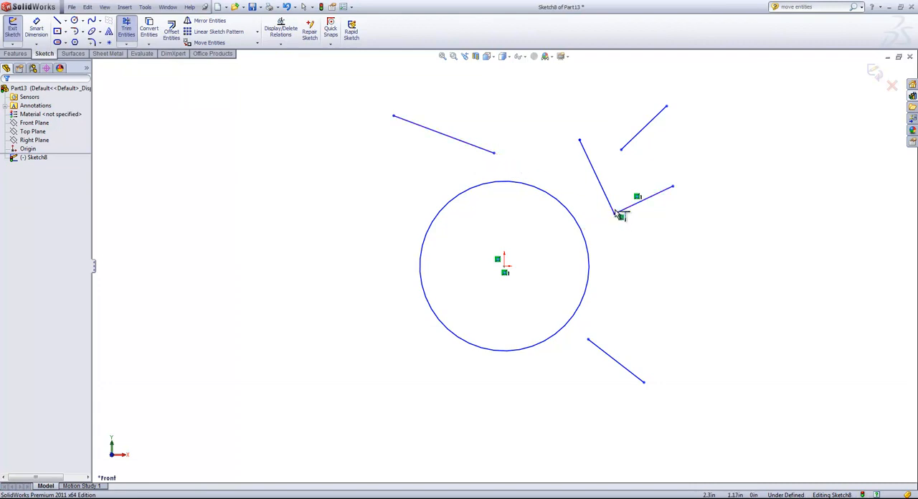
{"action": "left_click", "coordinate": [630, 146]}
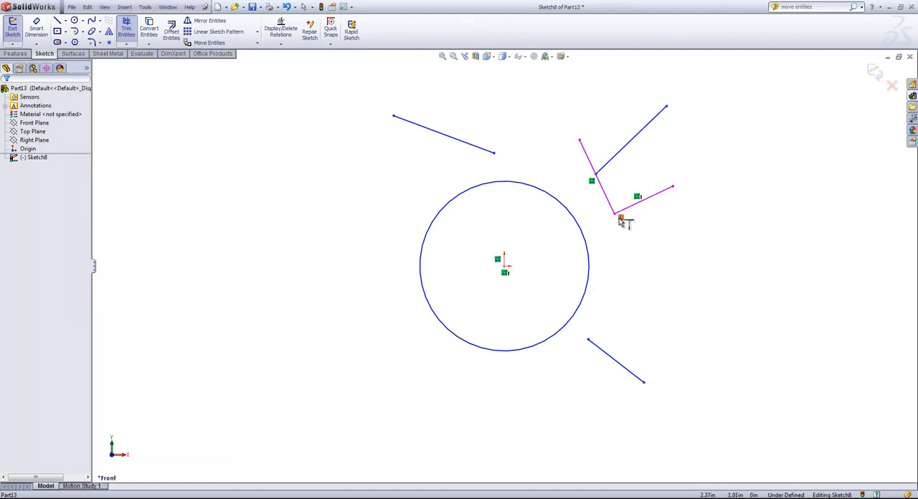
{"action": "left_click", "coordinate": [621, 216]}
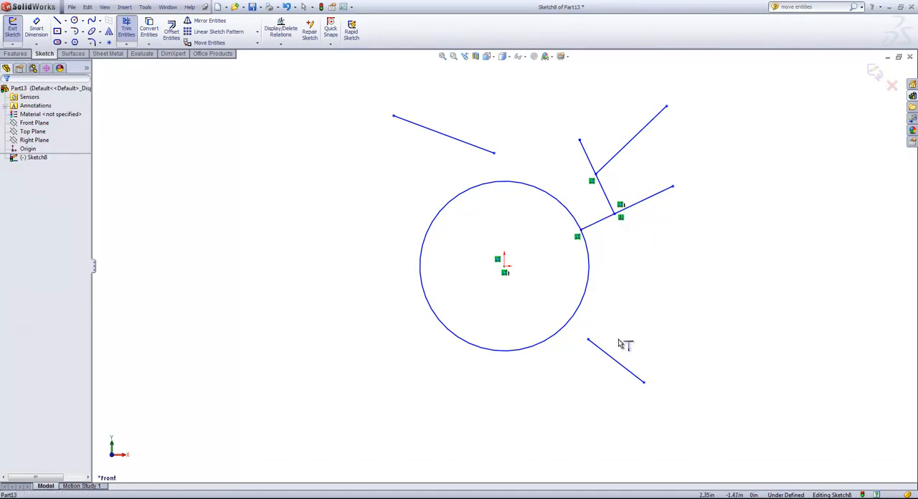
{"action": "left_click", "coordinate": [601, 354]}
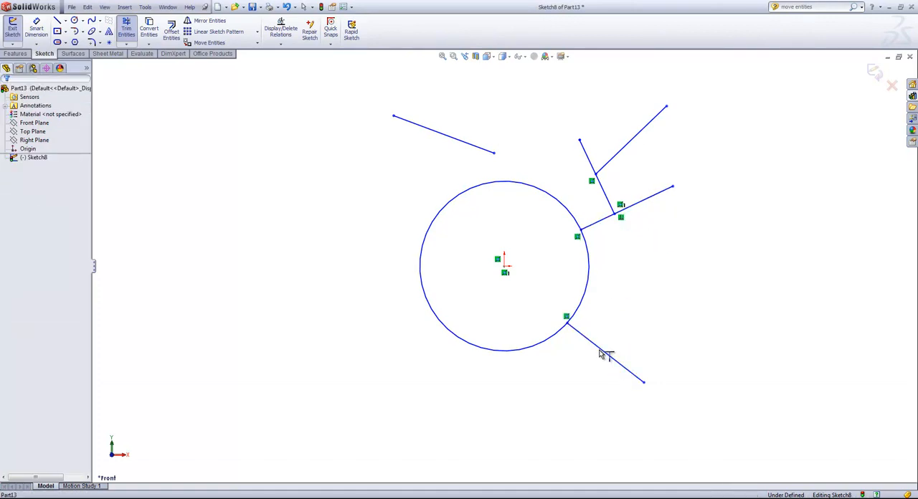
{"action": "left_click", "coordinate": [481, 149]}
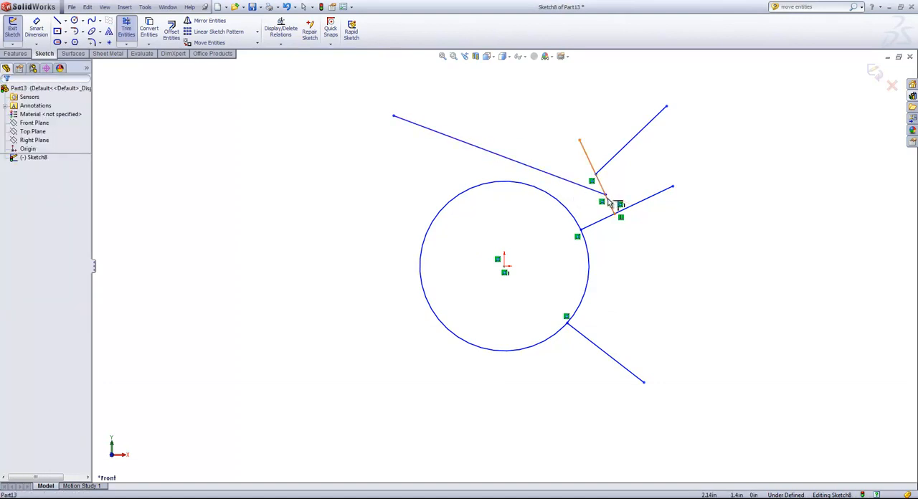
{"action": "left_click", "coordinate": [578, 334]}
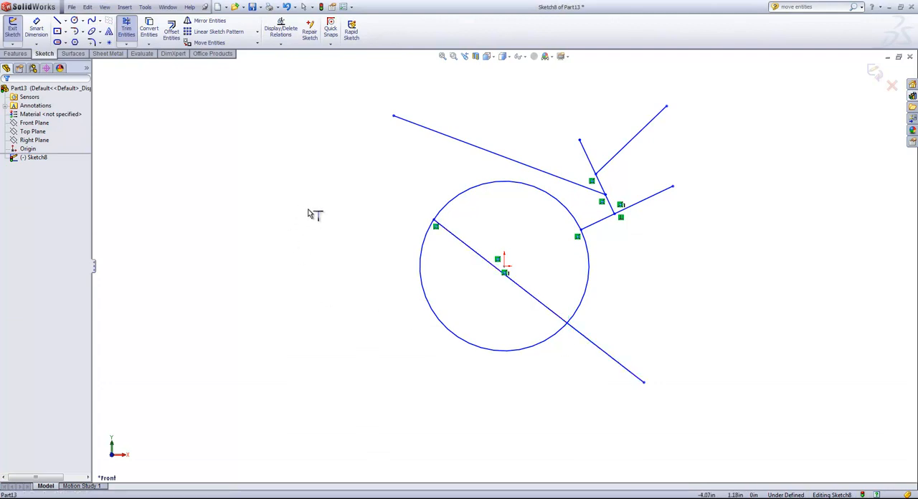
Split the circle at four points and the long upper line at one point with Split Entities, and exit the sketch
{"action": "left_click", "coordinate": [145, 8]}
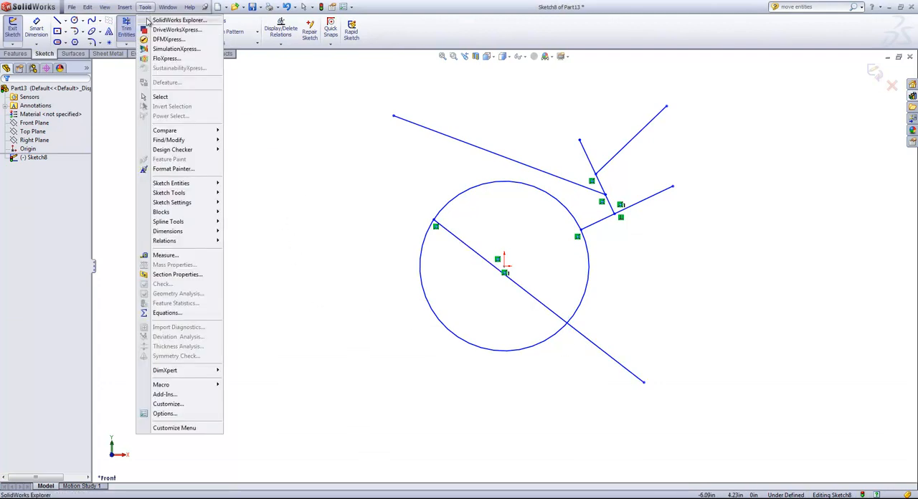
{"action": "mouse_move", "coordinate": [176, 193]}
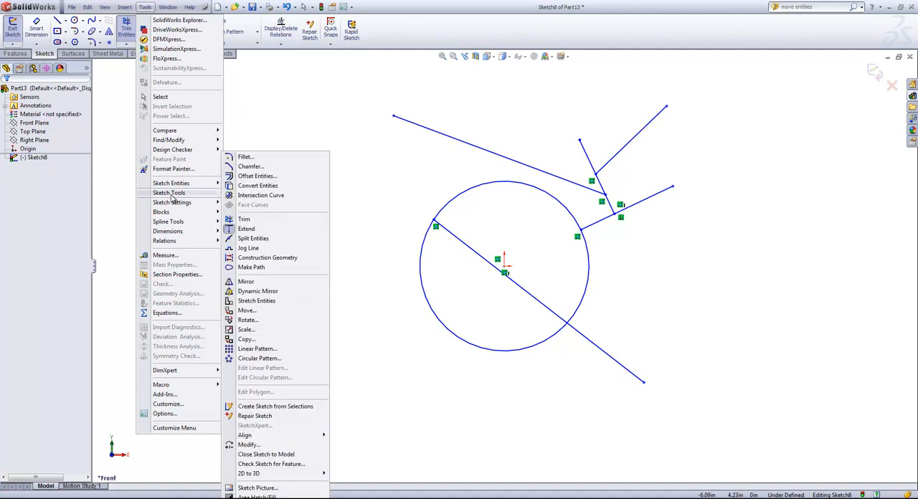
{"action": "left_click", "coordinate": [252, 238]}
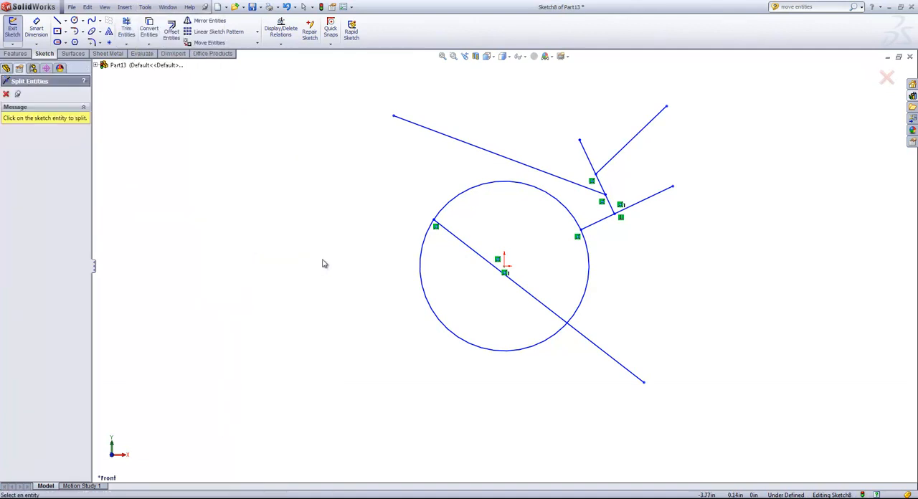
{"action": "left_click", "coordinate": [421, 255]}
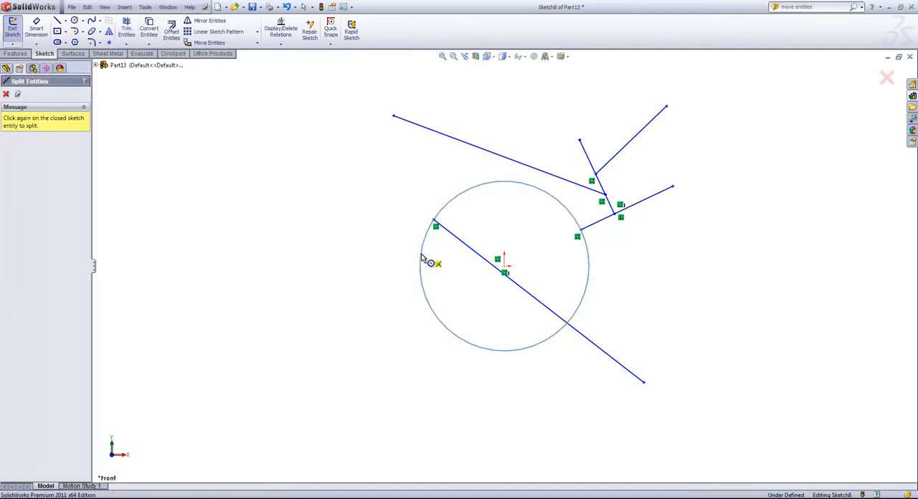
{"action": "left_click", "coordinate": [497, 353]}
{"action": "left_click", "coordinate": [587, 289]}
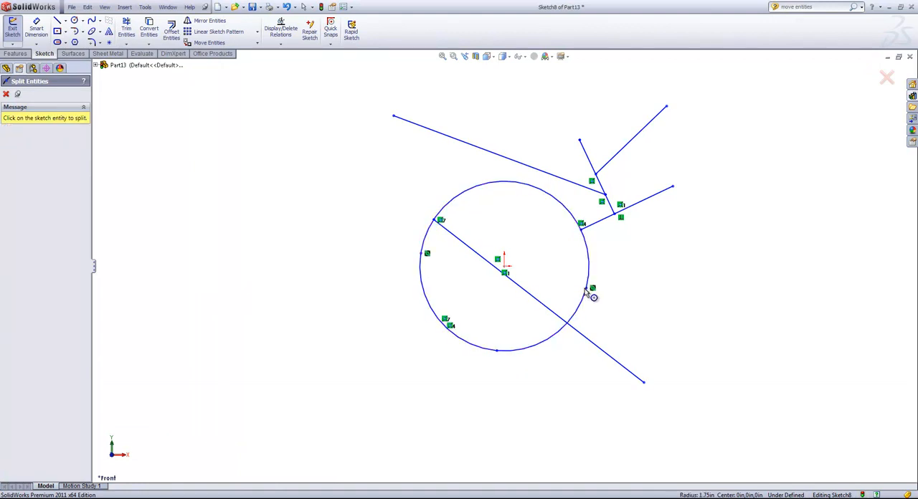
{"action": "left_click", "coordinate": [522, 184]}
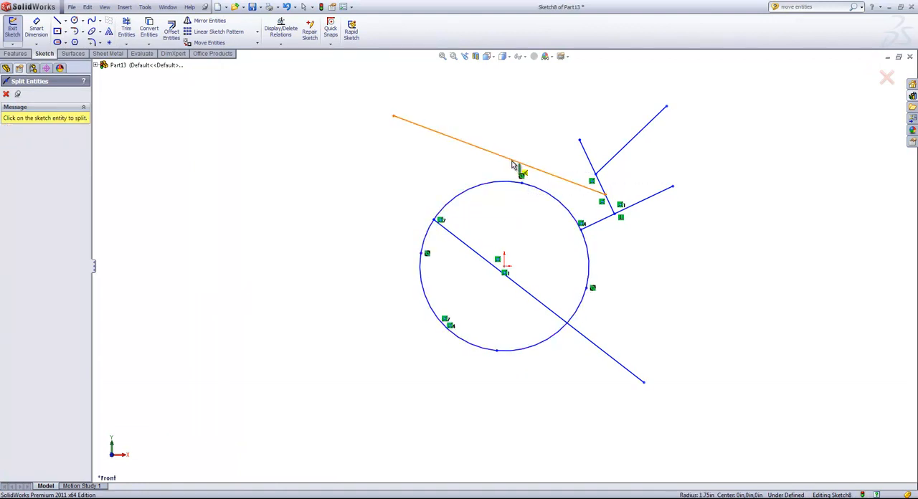
{"action": "left_click", "coordinate": [468, 146]}
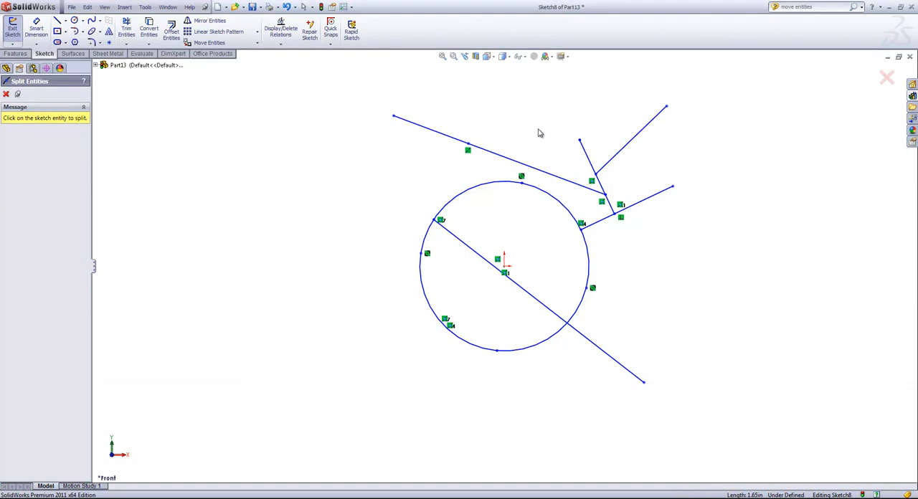
{"action": "left_click", "coordinate": [887, 78]}
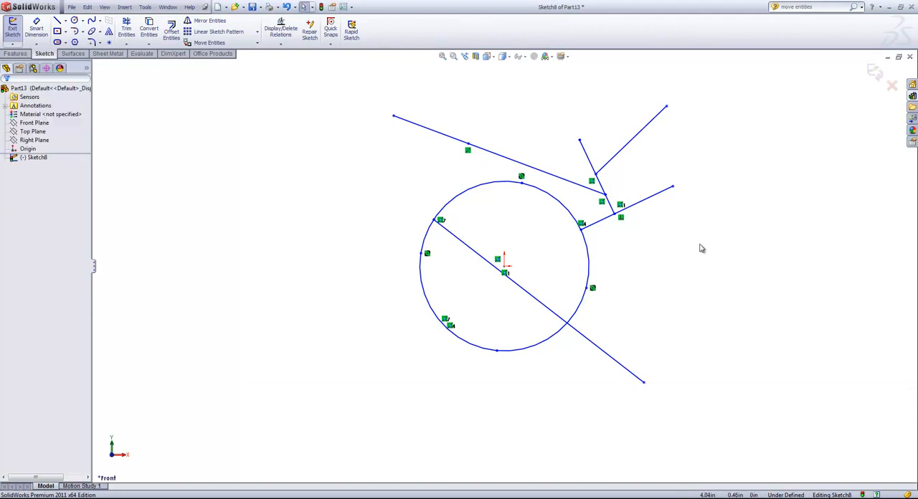
{"action": "scroll", "coordinate": [700, 246], "scroll_direction": "up", "scroll_amount": 1}
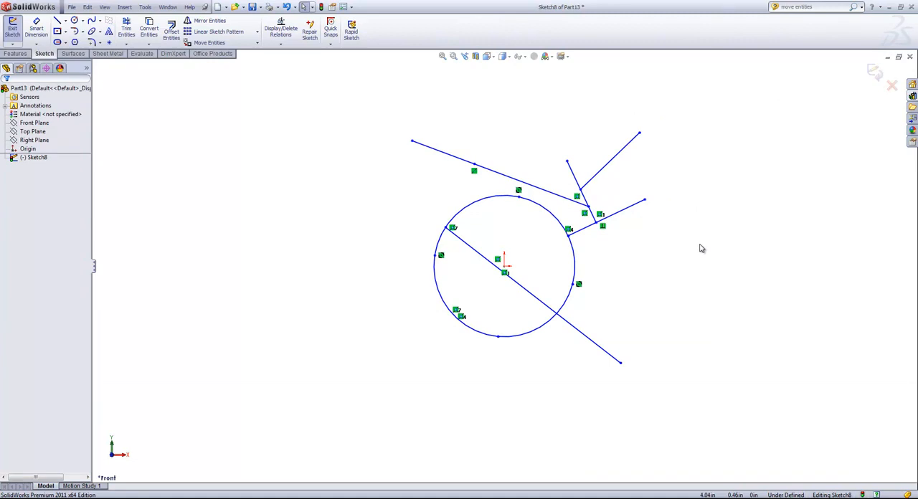
{"action": "left_click", "coordinate": [873, 69]}
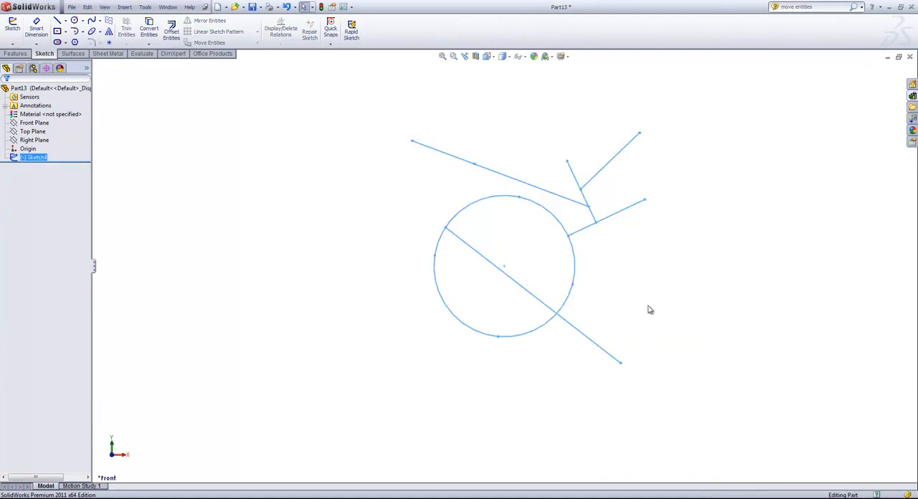
Copy the finished sketch onto the Right Plane and open the copied sketch for editing
{"action": "middle_click_drag", "start_coordinate": [366, 252], "coordinate": [377, 190]}
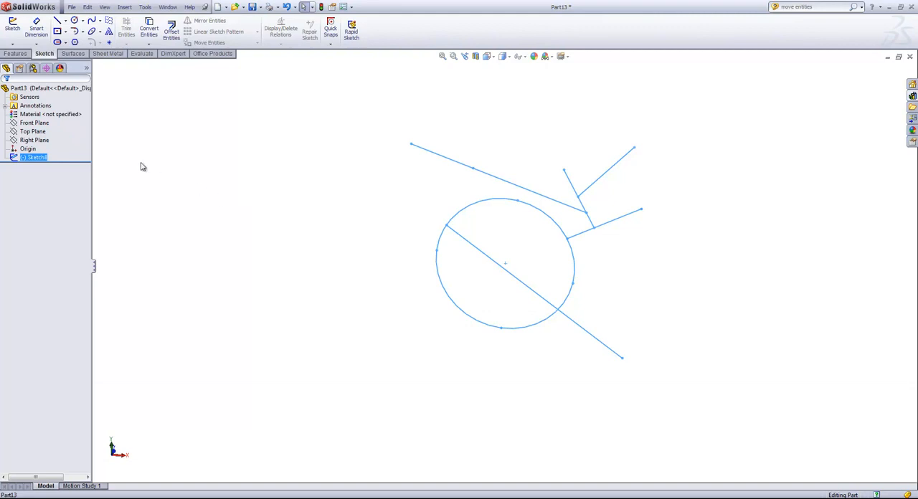
{"action": "left_click", "coordinate": [28, 141]}
{"action": "mouse_move", "coordinate": [285, 280]}
{"action": "middle_mouse_down"}
{"action": "mouse_move", "coordinate": [294, 175]}
{"action": "mouse_move", "coordinate": [344, 180]}
{"action": "mouse_move", "coordinate": [330, 219]}
{"action": "middle_mouse_up"}
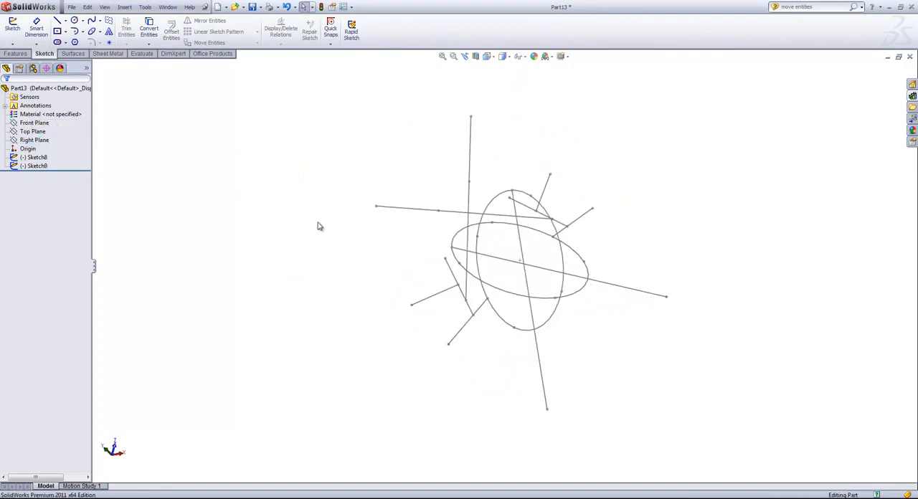
{"action": "mouse_move", "coordinate": [320, 226]}
{"action": "middle_mouse_down"}
{"action": "mouse_move", "coordinate": [410, 237]}
{"action": "mouse_move", "coordinate": [381, 200]}
{"action": "mouse_move", "coordinate": [395, 248]}
{"action": "mouse_move", "coordinate": [309, 264]}
{"action": "middle_mouse_up"}
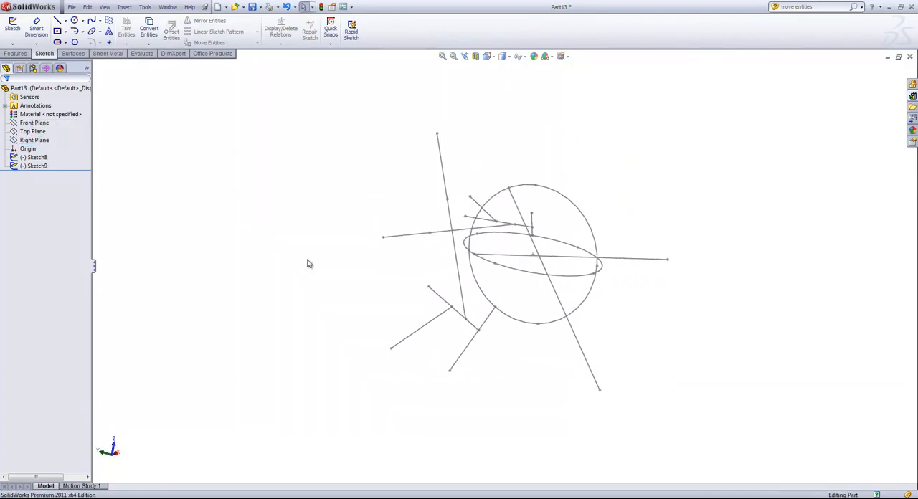
{"action": "right_click", "coordinate": [37, 167]}
{"action": "left_click", "coordinate": [46, 137]}
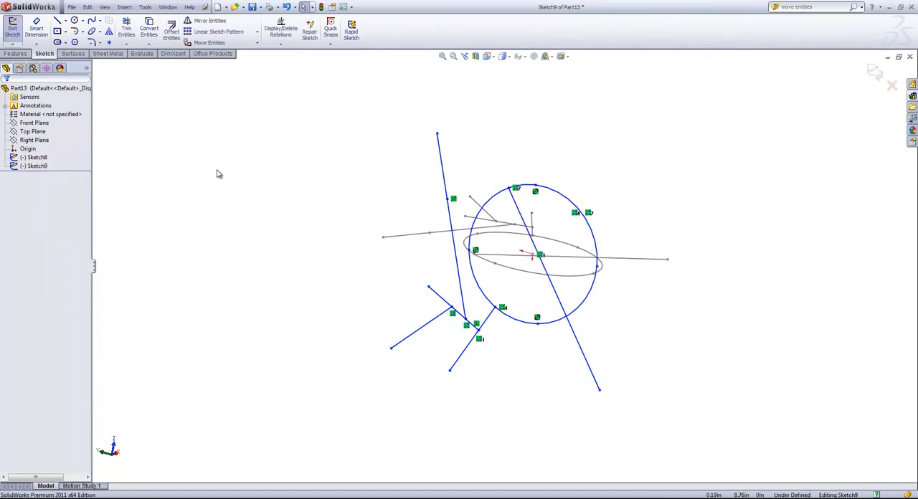
Try moving the copied circle's upper-right arc by -0.10 in in X with Move Entities, keeping relations
{"action": "left_click", "coordinate": [257, 44]}
{"action": "left_click", "coordinate": [216, 53]}
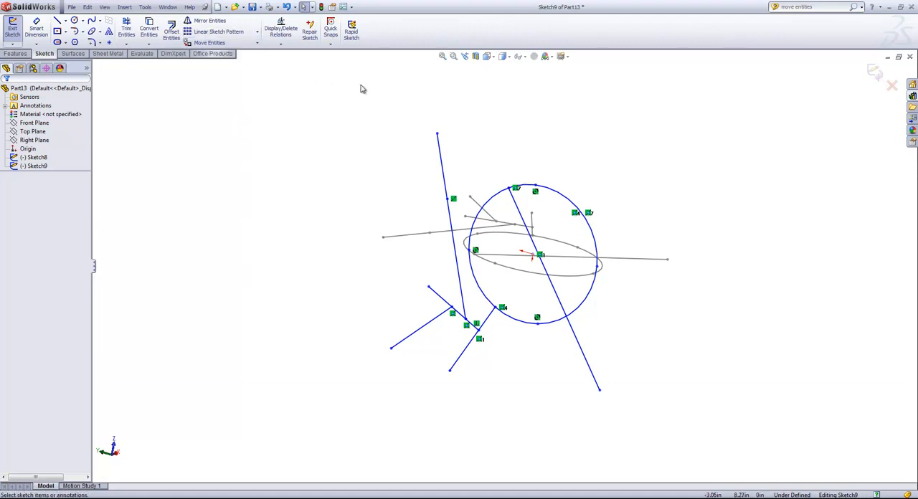
{"action": "left_click", "coordinate": [550, 193]}
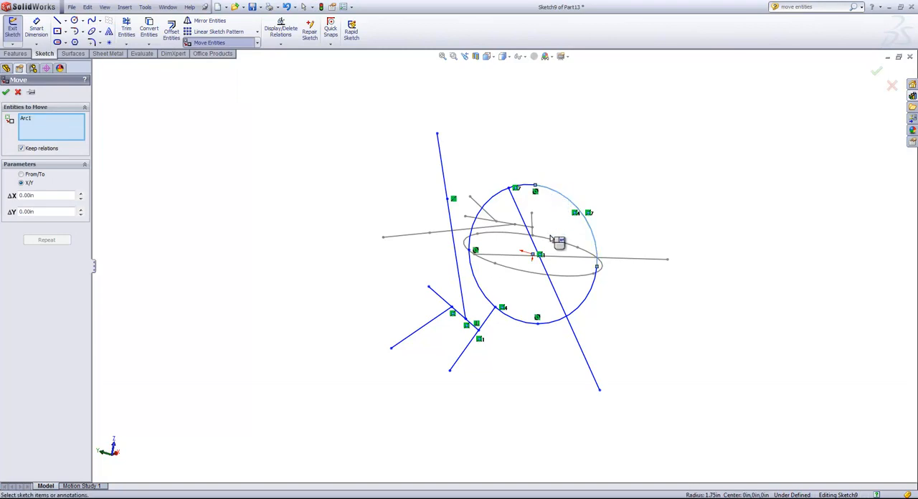
{"action": "left_click", "coordinate": [81, 195]}
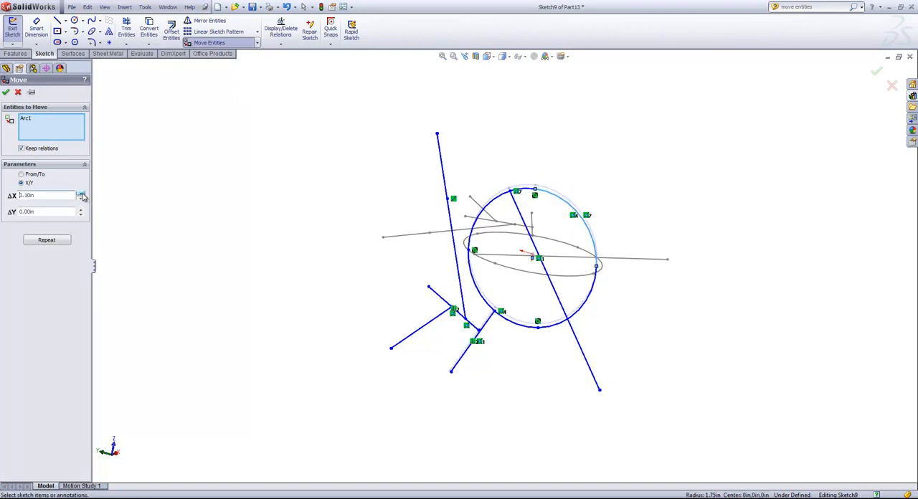
{"action": "left_click", "coordinate": [80, 194]}
{"action": "left_click", "coordinate": [80, 194]}
{"action": "left_click", "coordinate": [80, 199]}
{"action": "left_click", "coordinate": [81, 199]}
{"action": "left_click", "coordinate": [81, 200]}
{"action": "left_click", "coordinate": [80, 199]}
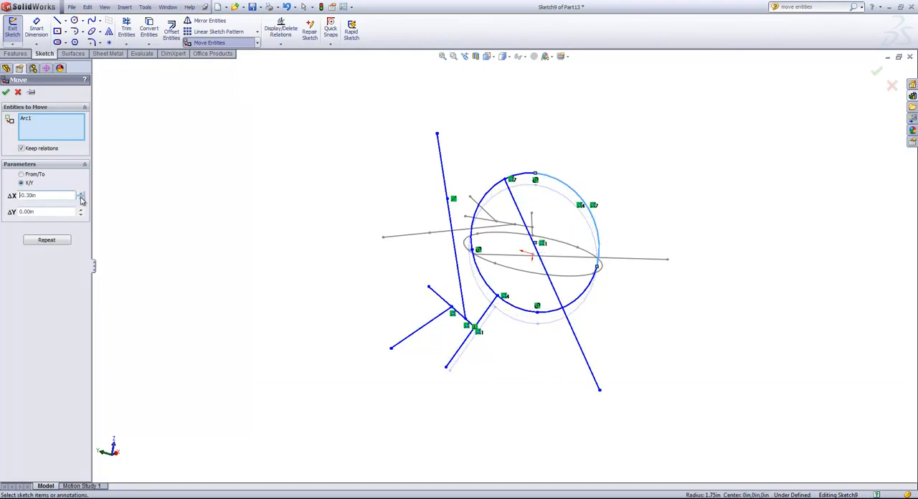
{"action": "left_click", "coordinate": [80, 194]}
{"action": "left_click", "coordinate": [80, 194]}
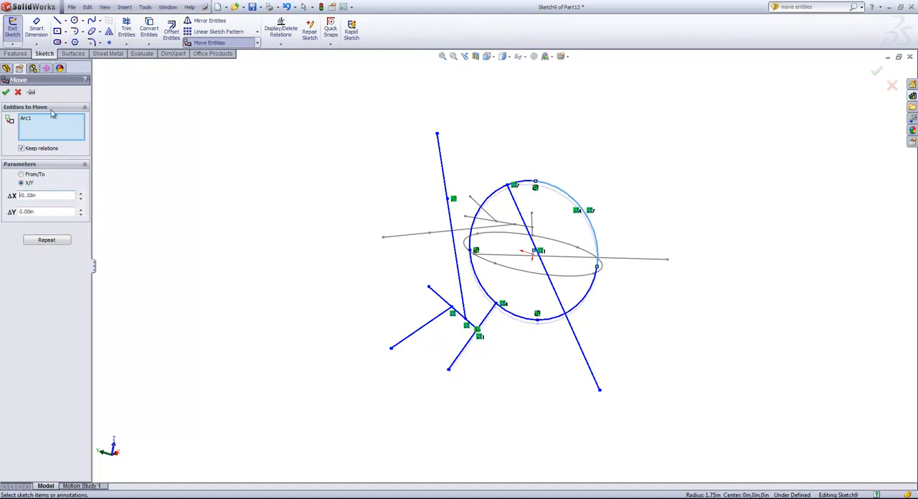
{"action": "left_click", "coordinate": [257, 44]}
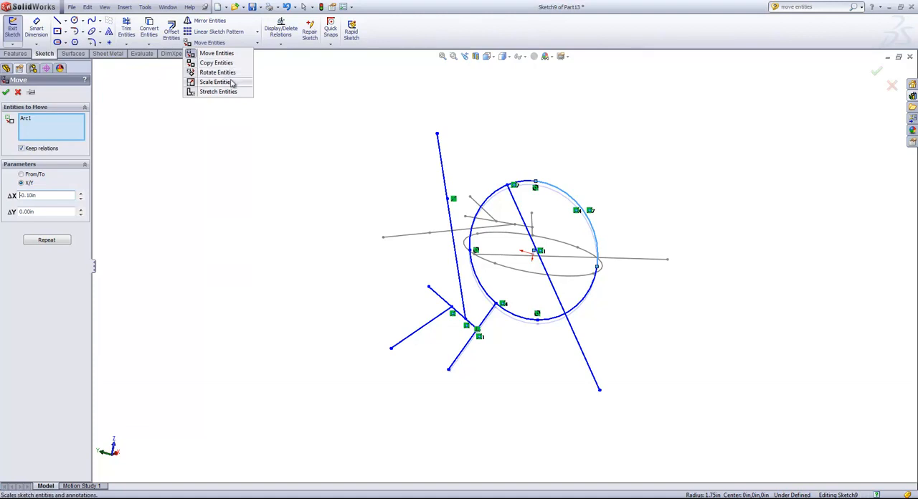
{"action": "left_click", "coordinate": [18, 93]}
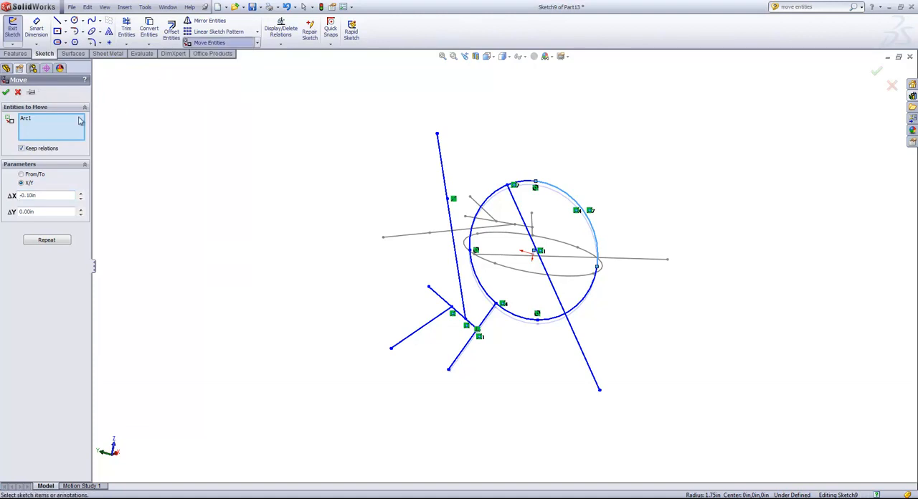
Cancel the arc's move and rotate the whole copied sketch repeatedly by 45 degrees with Modify Sketch
{"action": "left_click", "coordinate": [18, 92]}
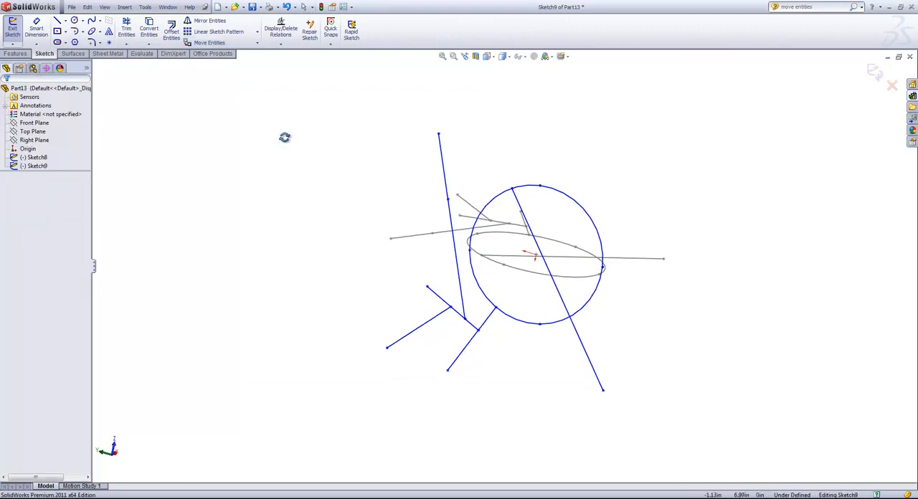
{"action": "left_click", "coordinate": [144, 7]}
{"action": "mouse_move", "coordinate": [183, 194]}
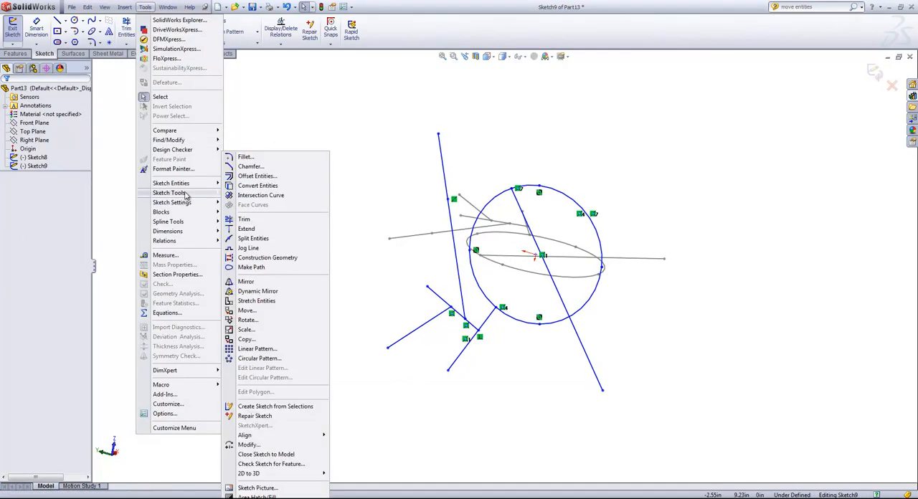
{"action": "left_click", "coordinate": [260, 445]}
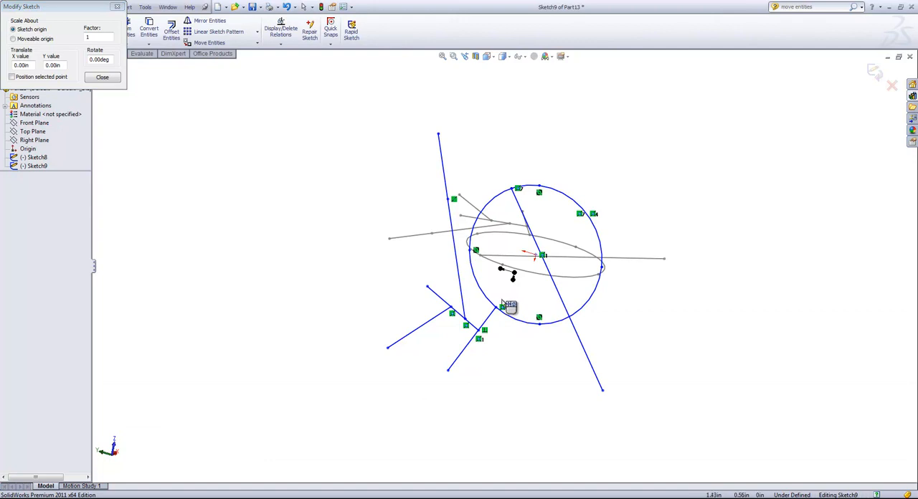
{"action": "left_click", "coordinate": [107, 59]}
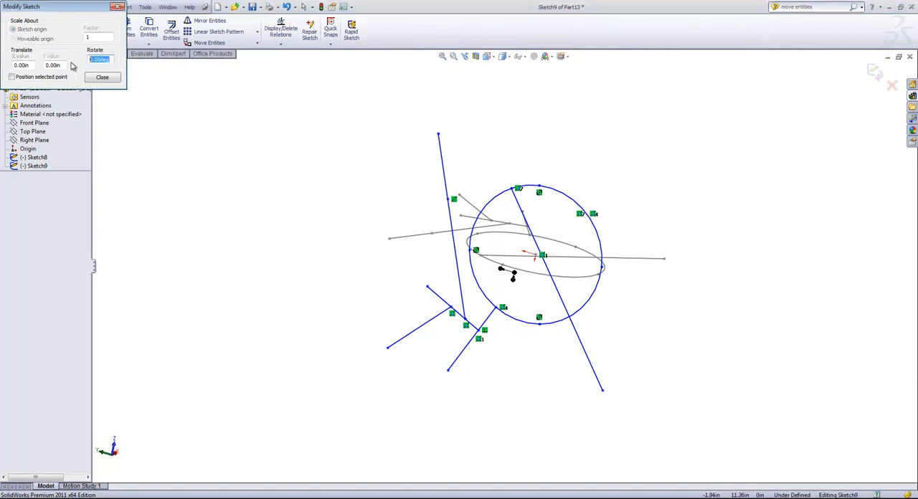
{"action": "type", "text": "45"}
{"action": "key", "text": "Return"}
{"action": "key", "text": "Return"}
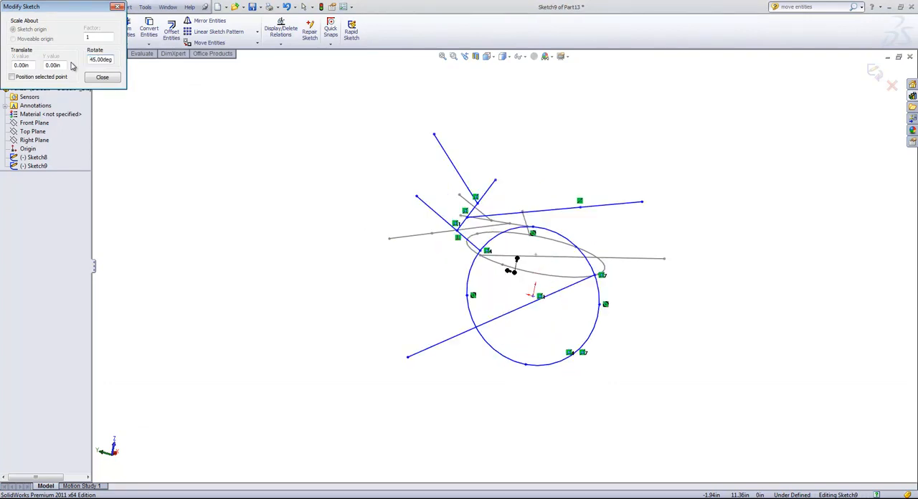
{"action": "key", "text": "Return"}
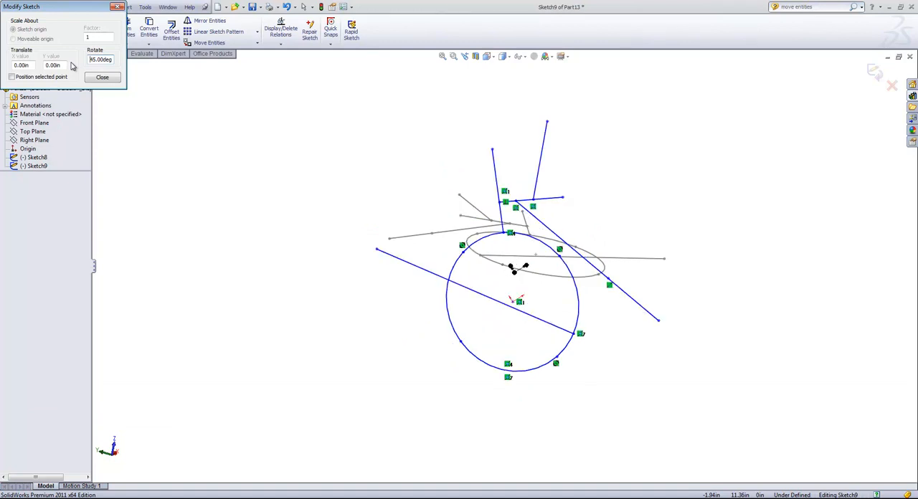
{"action": "key", "text": "Return"}
{"action": "key", "text": "Return"}
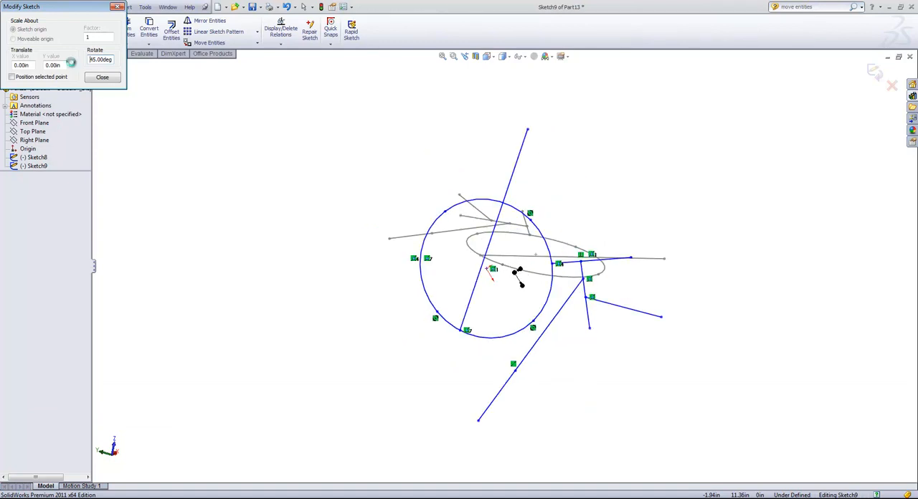
{"action": "key", "text": "Return"}
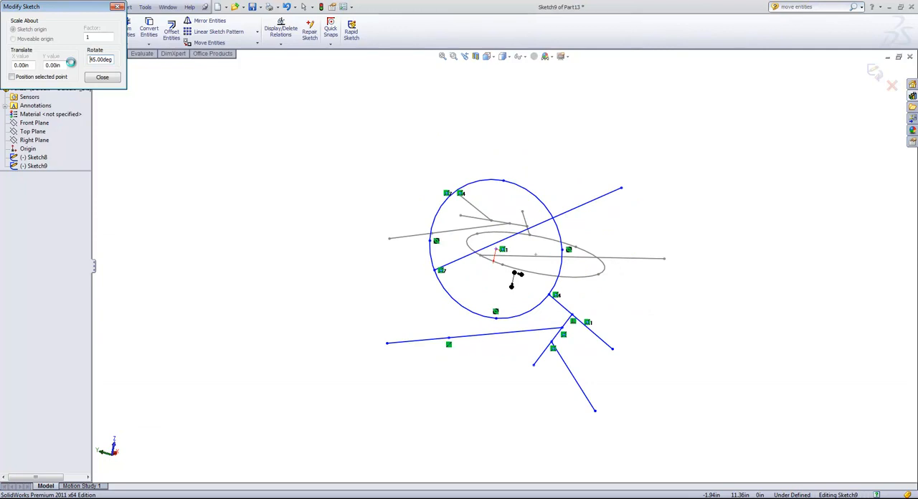
Scale the whole copied sketch about the sketch origin by a factor of 2
{"action": "left_click", "coordinate": [96, 36]}
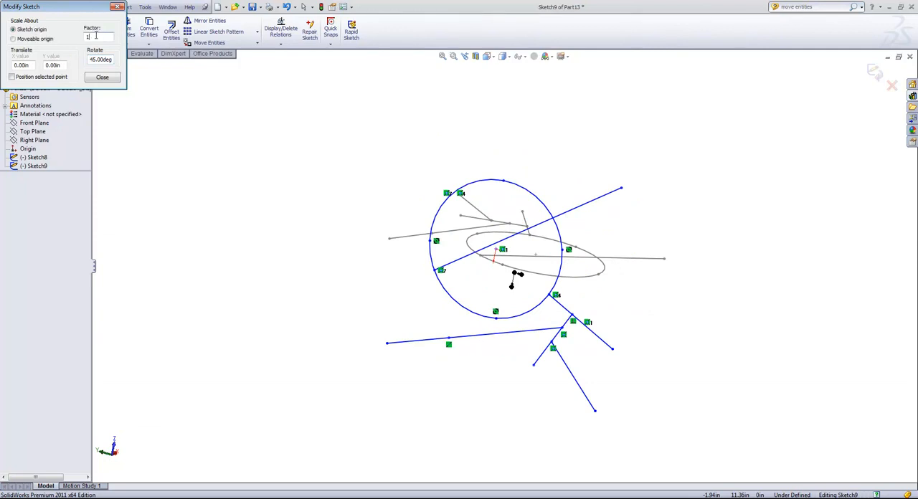
{"action": "type", "text": "2"}
{"action": "key", "text": "Return"}
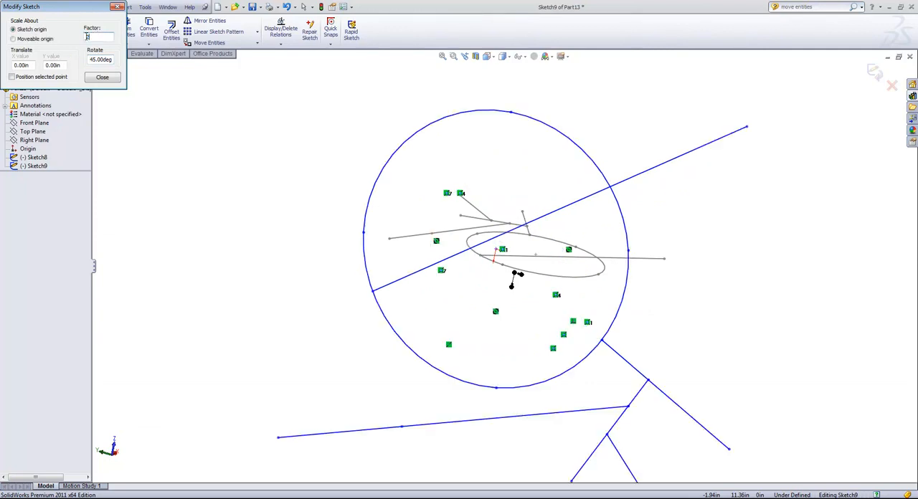
{"action": "scroll", "coordinate": [182, 123], "scroll_direction": "up", "scroll_amount": 2}
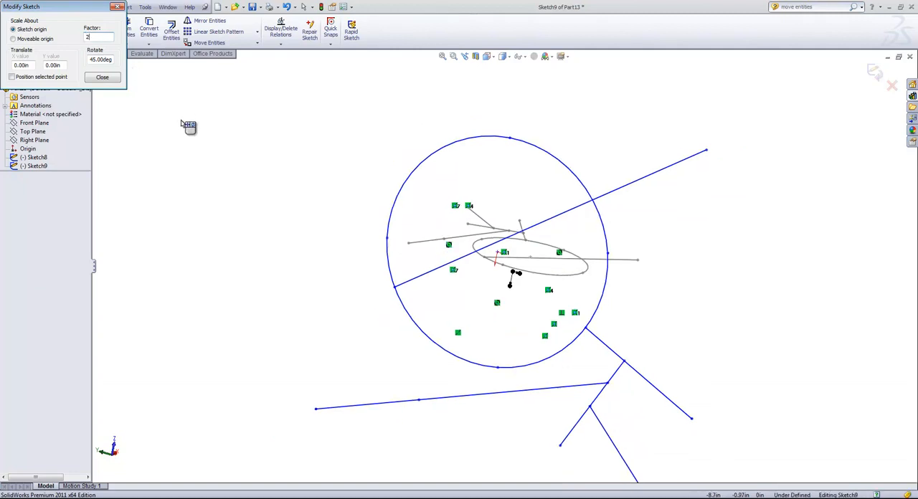
Translate the scaled sketch by 1 in in X and 10 in in Y, and finish modifying it
{"action": "left_click", "coordinate": [17, 66]}
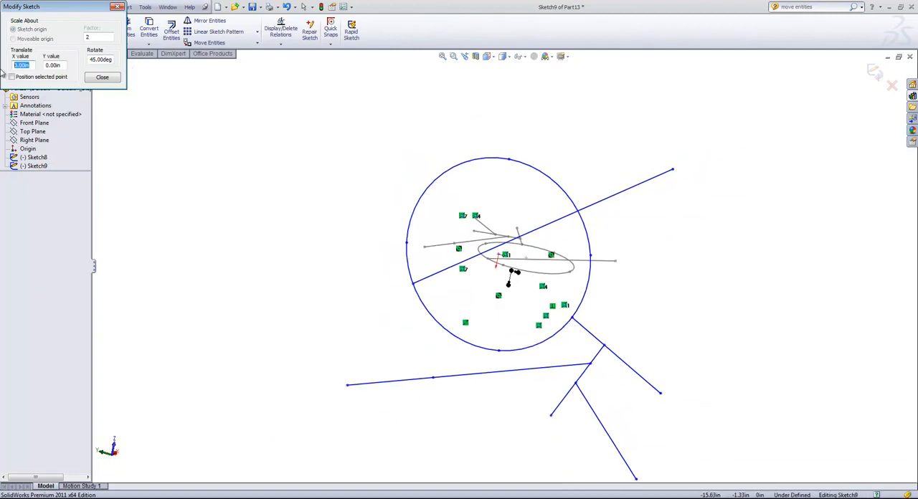
{"action": "type", "text": "1"}
{"action": "key", "text": "Return"}
{"action": "key", "text": "Tab"}
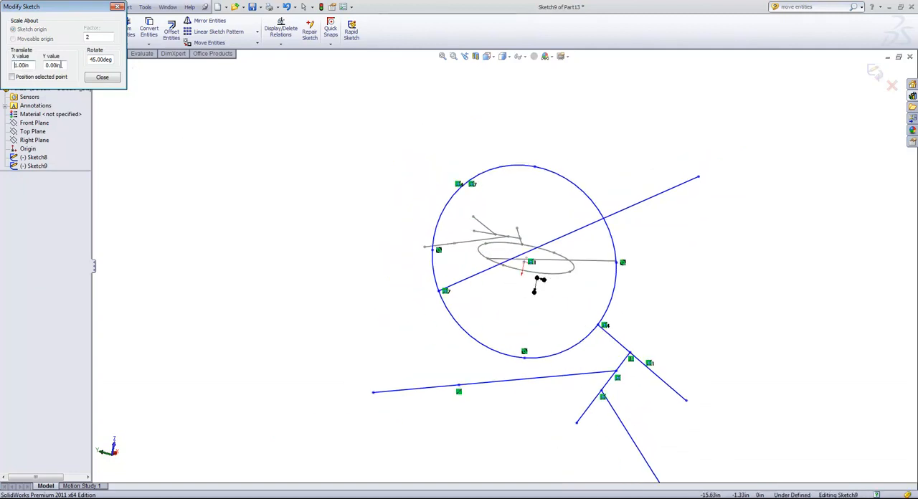
{"action": "type", "text": "10"}
{"action": "key", "text": "Return"}
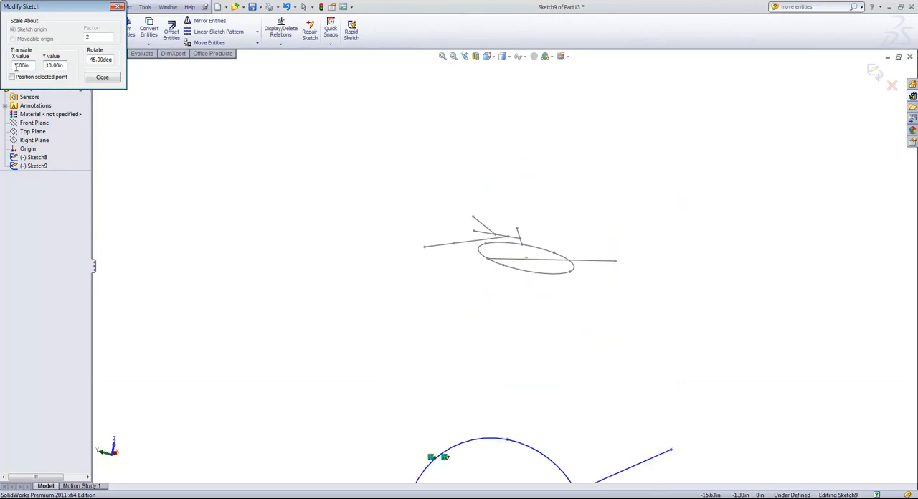
{"action": "scroll", "coordinate": [248, 184], "scroll_direction": "up", "scroll_amount": 5}
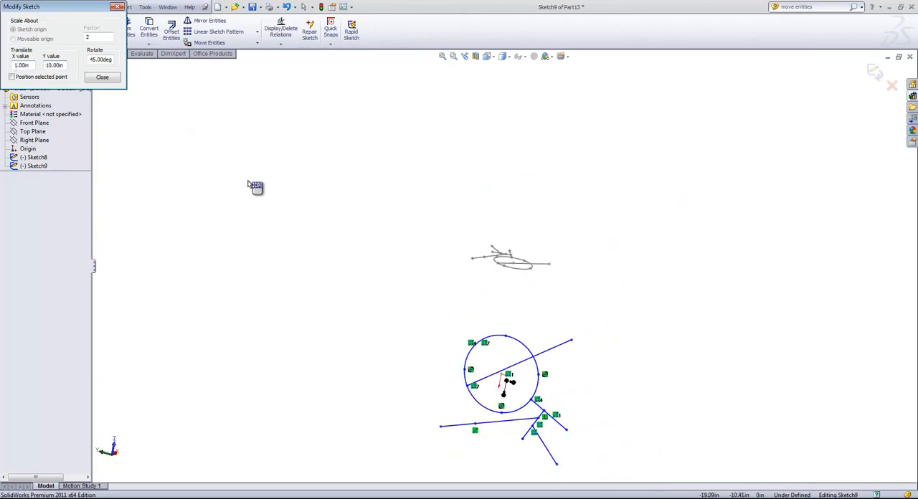
{"action": "left_click", "coordinate": [108, 78]}
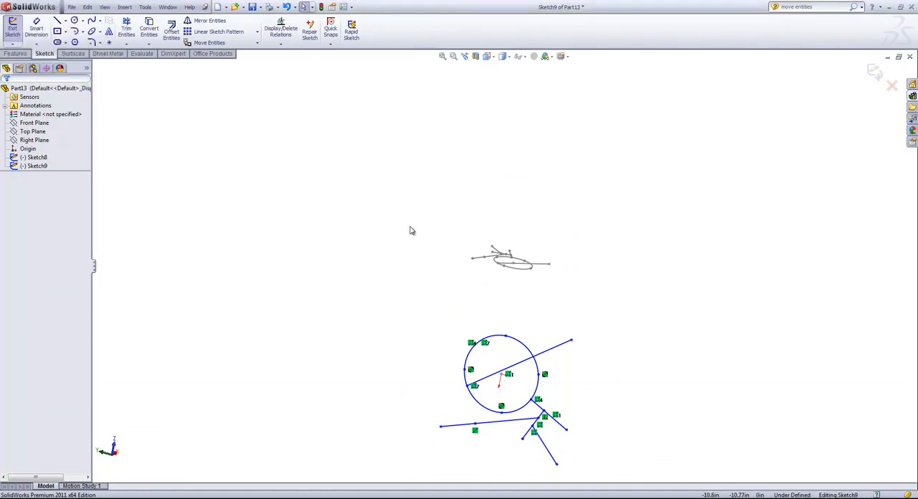
{"action": "left_click", "coordinate": [145, 7]}
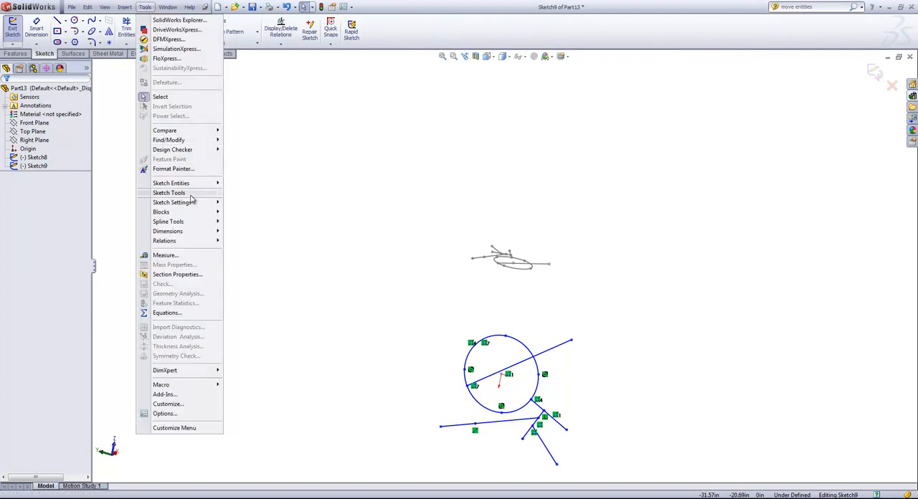
{"action": "mouse_move", "coordinate": [191, 195]}
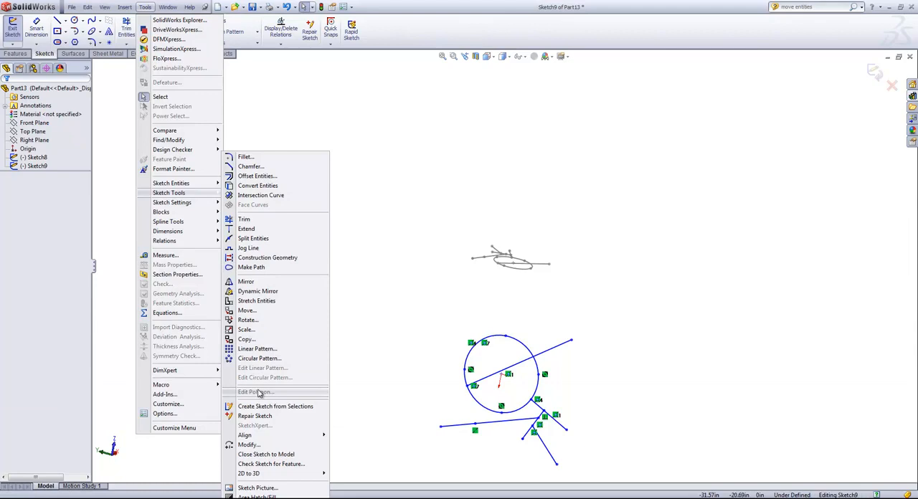
{"action": "key", "text": "Escape"}
{"action": "key", "text": "Escape"}
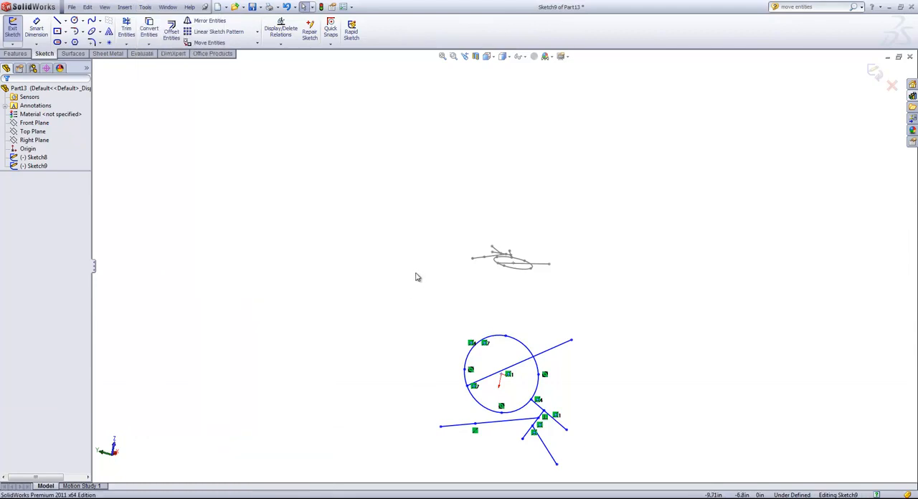
{"action": "left_click", "coordinate": [144, 6]}
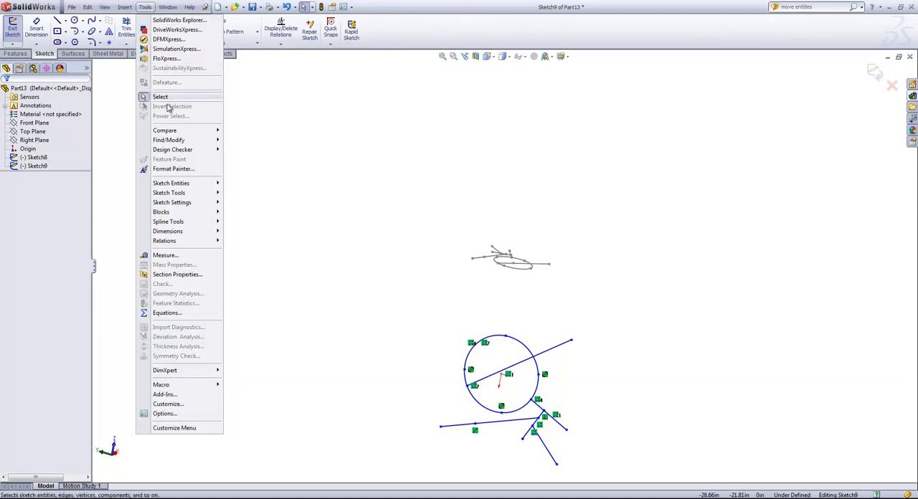